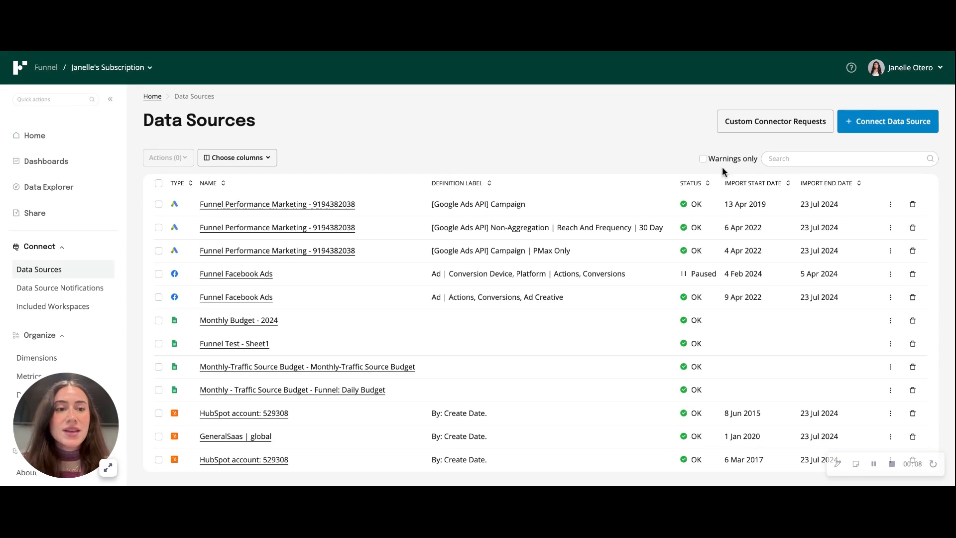
# Step: Start connecting a Facebook Ads data source and select the b2b | global account
pyautogui.click(882, 129)
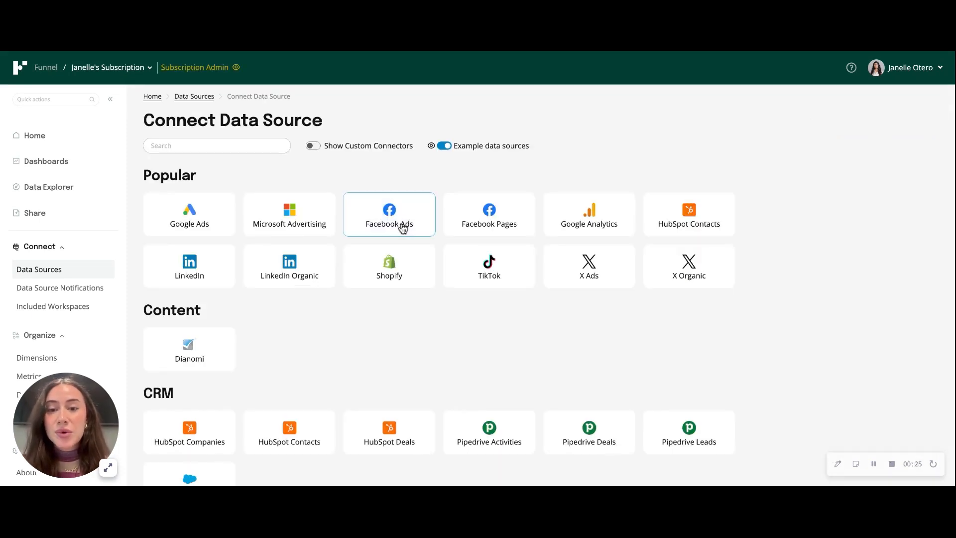
pyautogui.click(403, 228)
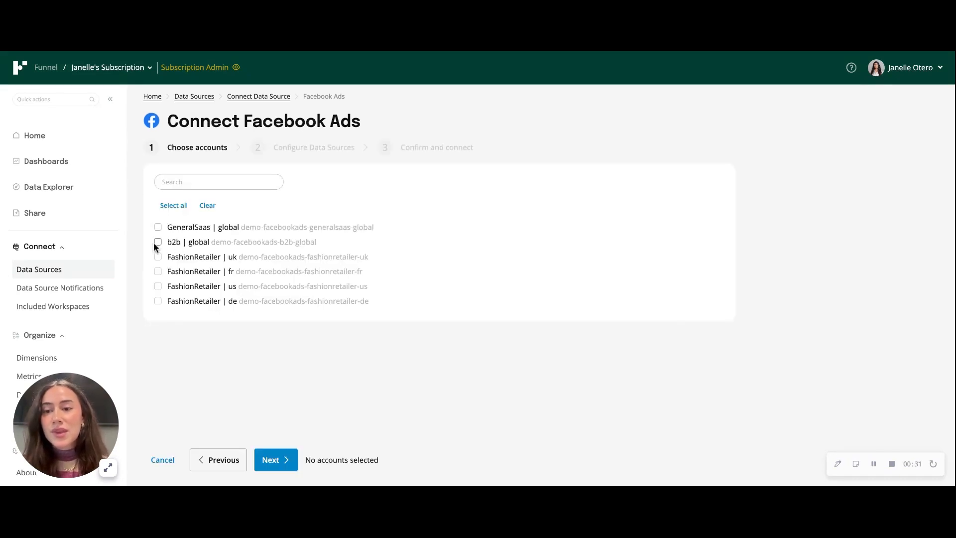
pyautogui.click(158, 242)
pyautogui.click(283, 460)
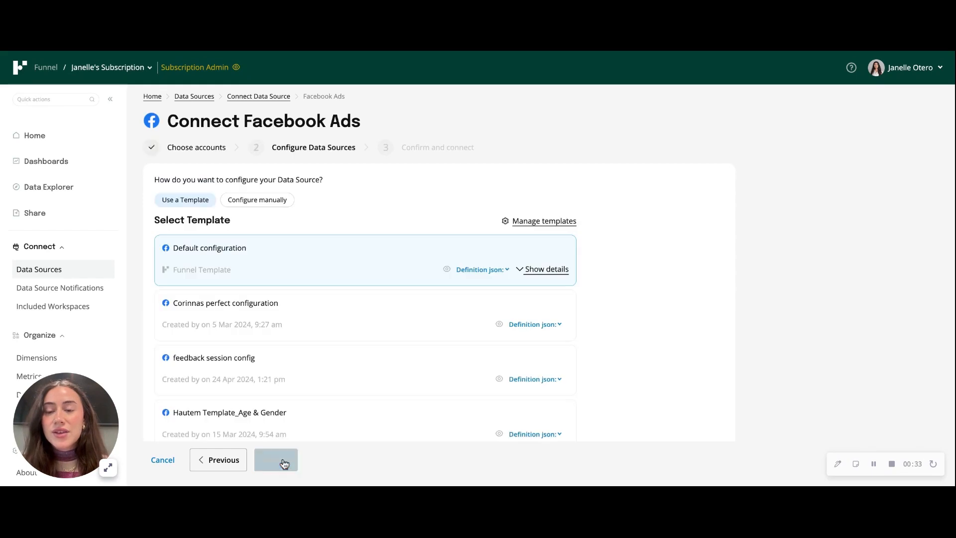
# Step: Configure the source manually with the Age, Gender breakdown and connect it
pyautogui.click(255, 201)
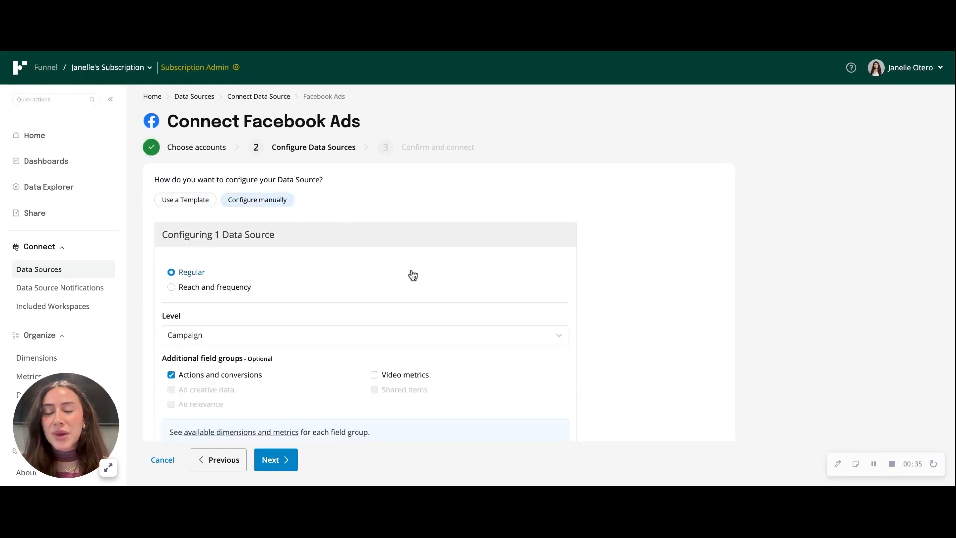
pyautogui.scroll(-4, 413, 275)
pyautogui.click(360, 396)
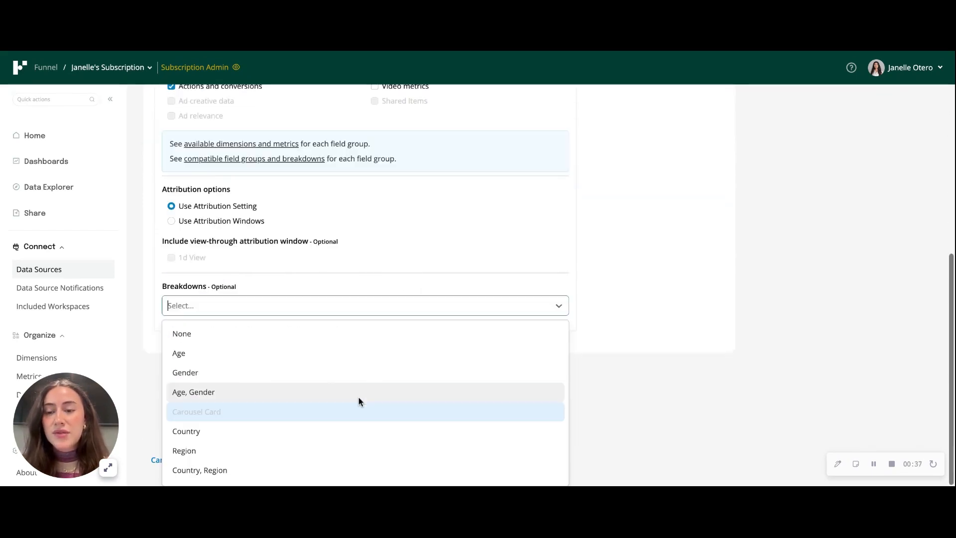
pyautogui.click(340, 395)
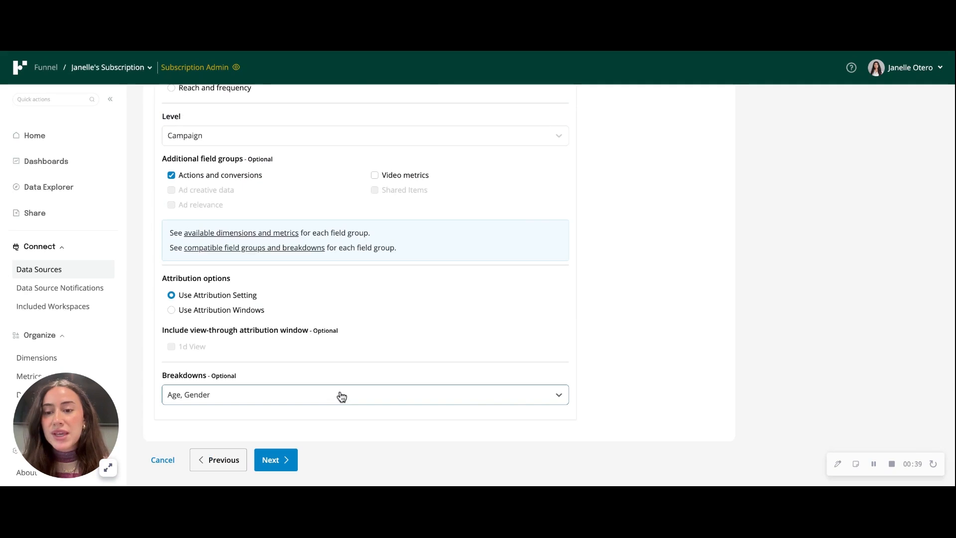
pyautogui.click(277, 461)
pyautogui.click(277, 459)
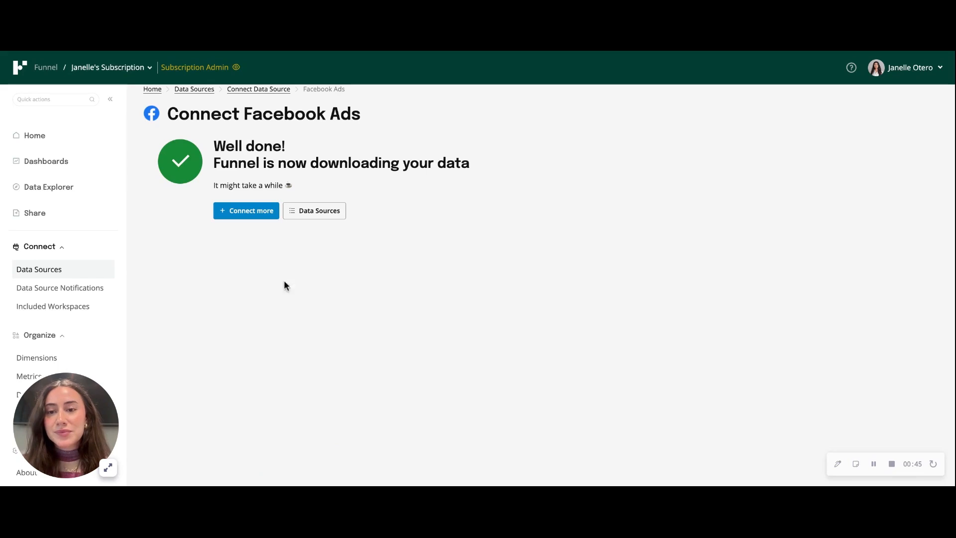
# Step: Start connecting another Facebook Ads data source for the b2b | global account
pyautogui.click(247, 213)
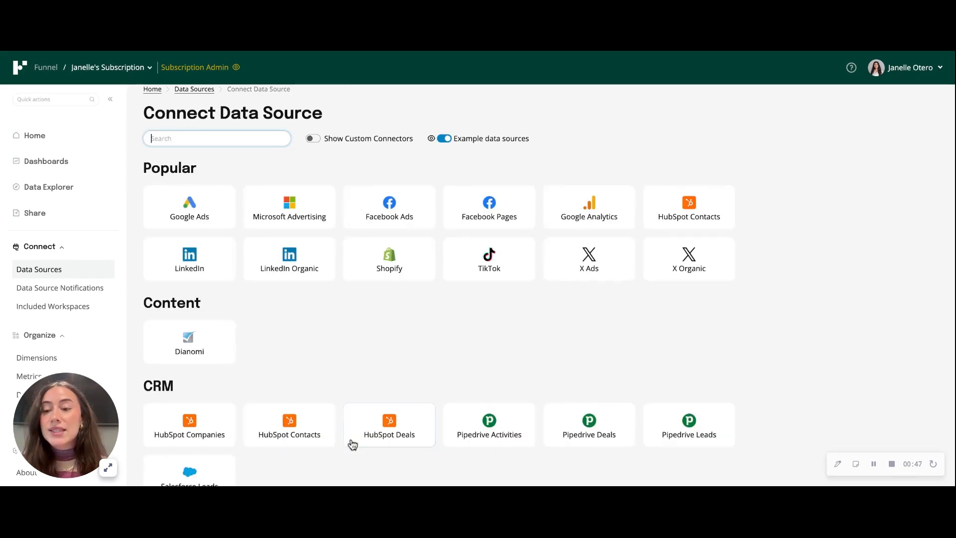
pyautogui.click(393, 208)
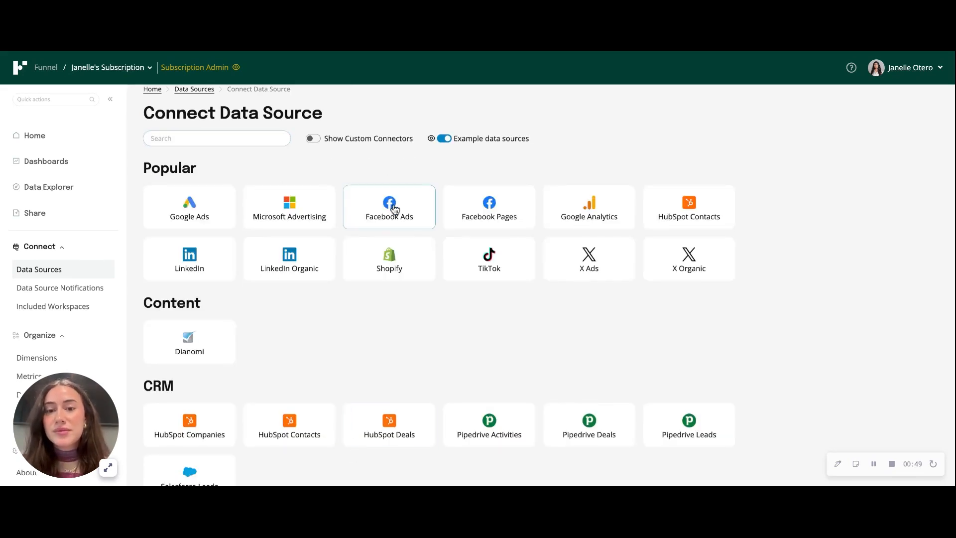
pyautogui.click(188, 234)
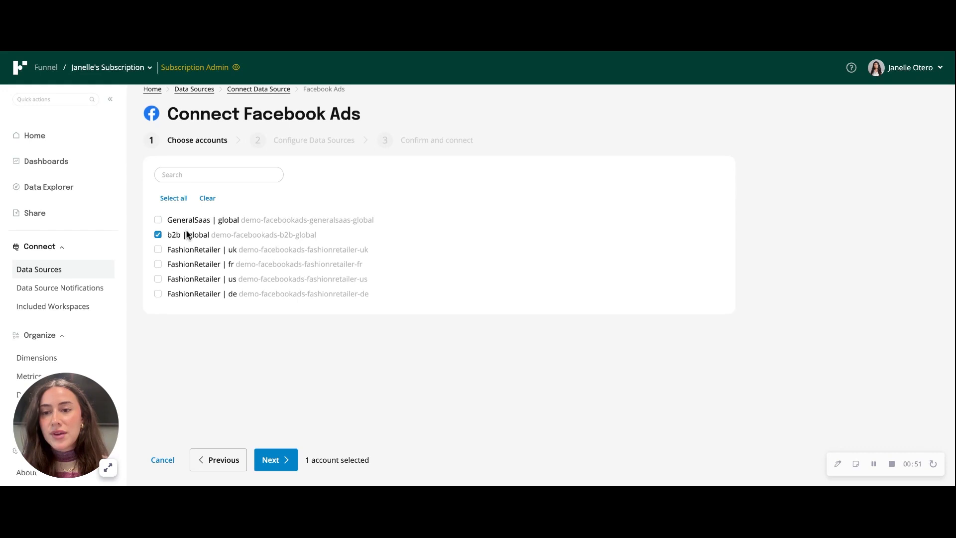
pyautogui.click(272, 461)
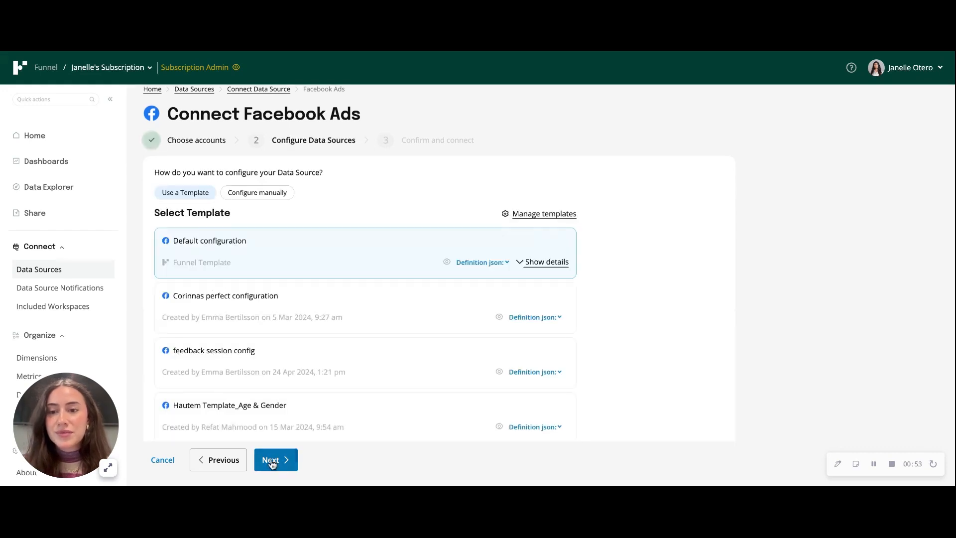
# Step: Configure this source manually with the Platform breakdown and connect it
pyautogui.click(276, 197)
pyautogui.scroll(-4, 417, 371)
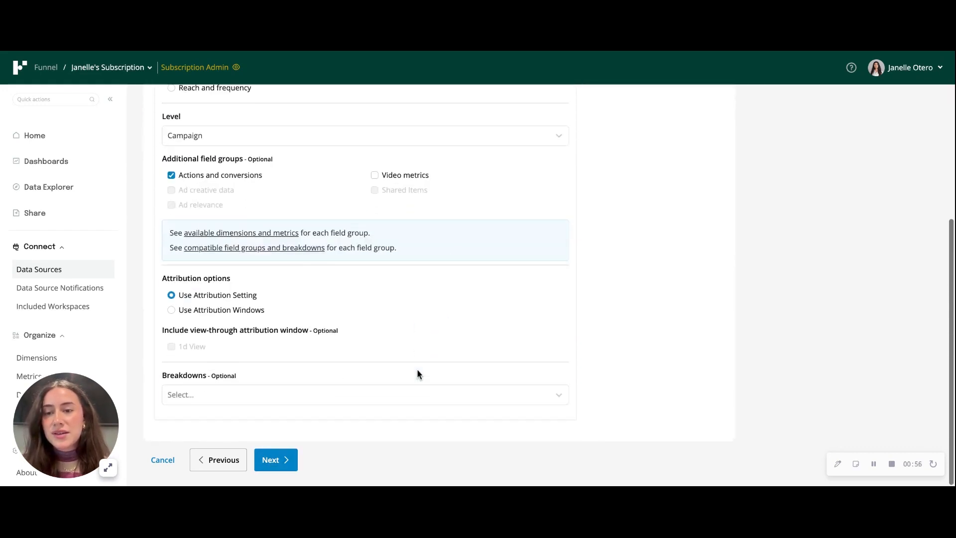
pyautogui.click(387, 394)
pyautogui.scroll(-1, 387, 395)
pyautogui.scroll(-3, 387, 395)
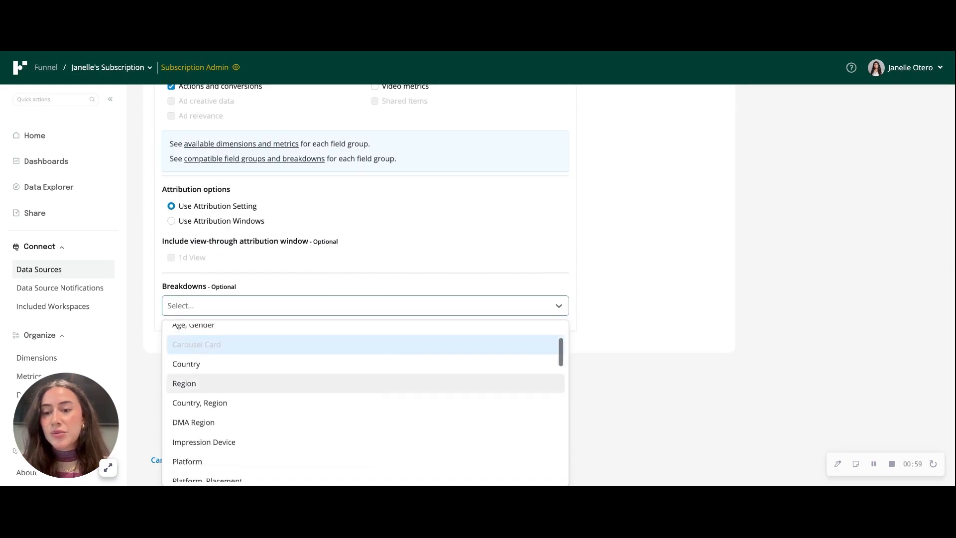
pyautogui.click(367, 419)
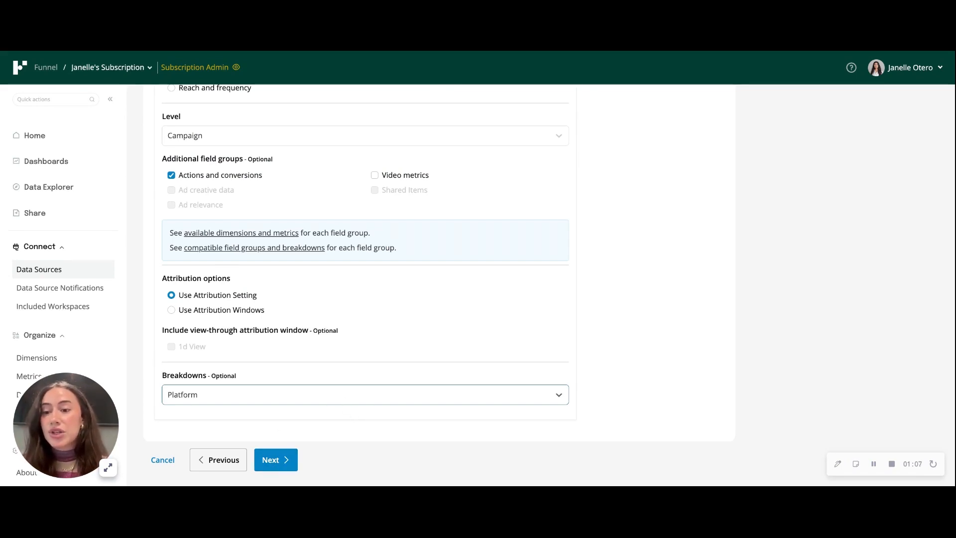
pyautogui.click(274, 468)
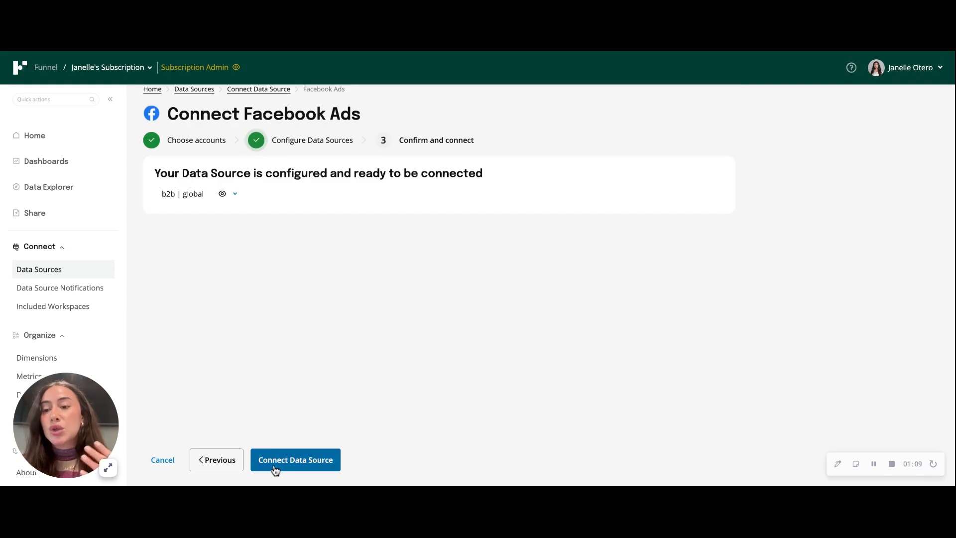
pyautogui.click(282, 468)
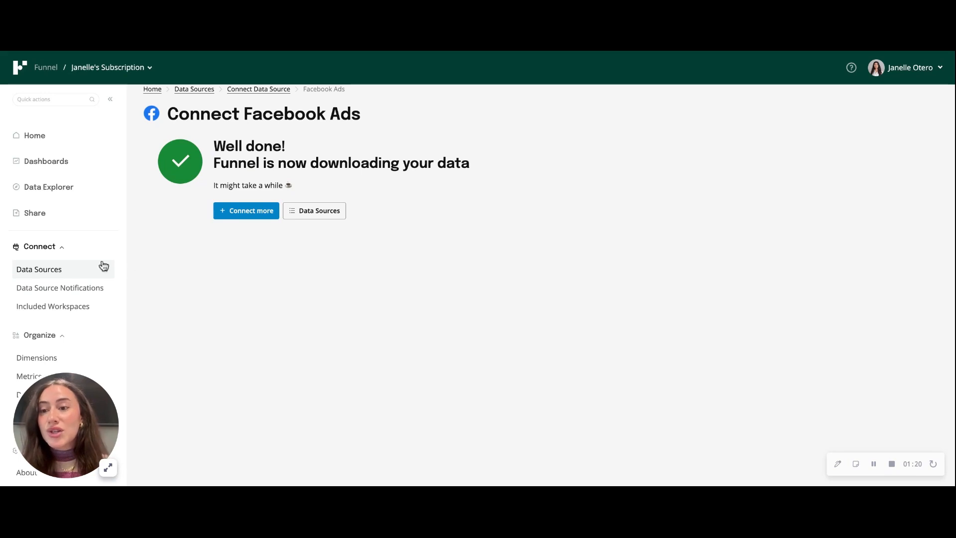
# Step: Open the first new b2b | global data source and rename it to Age and Gender
pyautogui.click(78, 270)
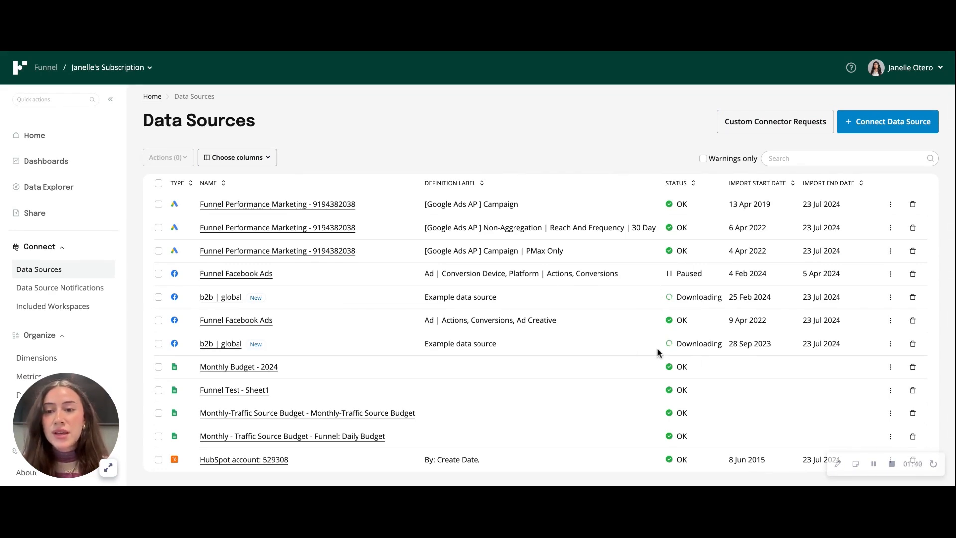
pyautogui.click(226, 298)
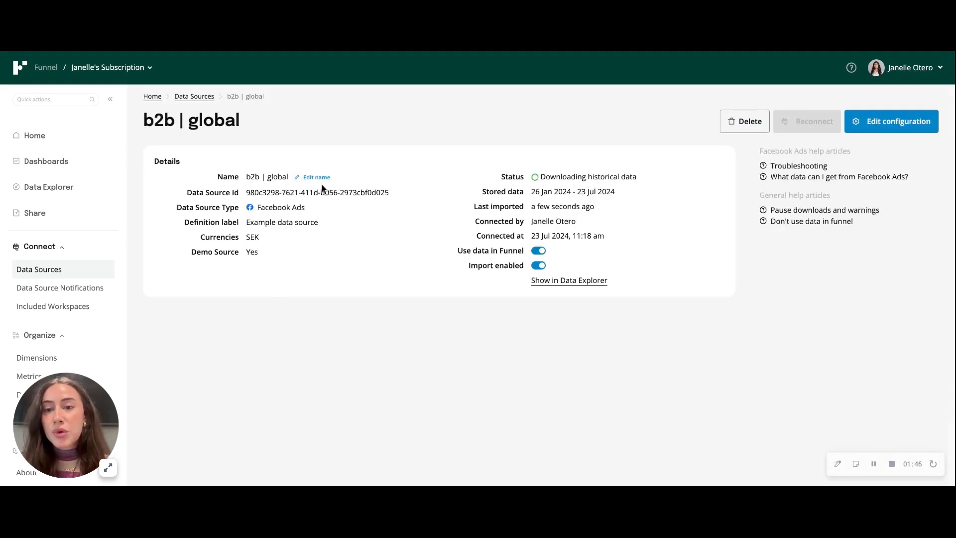
pyautogui.click(315, 177)
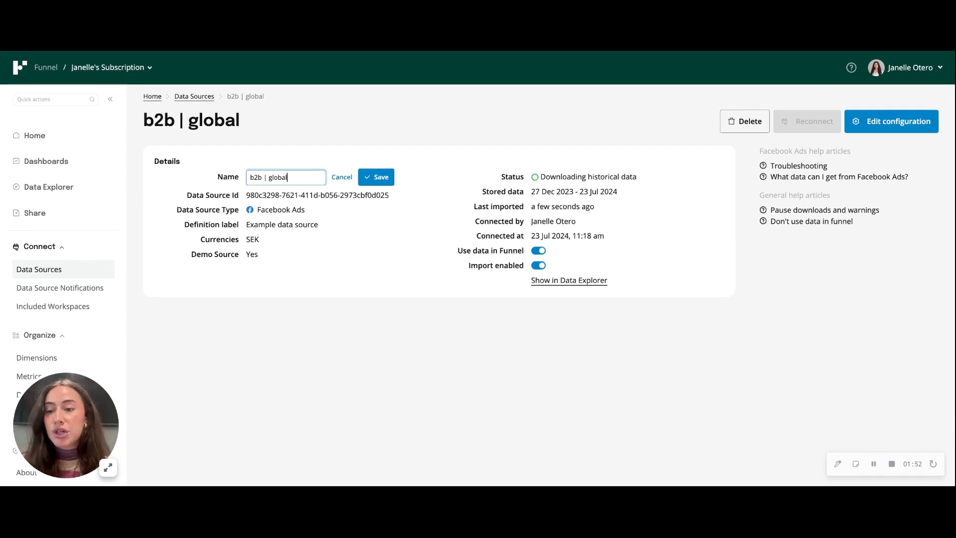
pyautogui.hotkey('ctrl', 'shift', 'Left')
pyautogui.hotkey('ctrl', 'shift', 'Left')
pyautogui.hotkey('ctrl', 'shift', 'Left')
pyautogui.write('A')
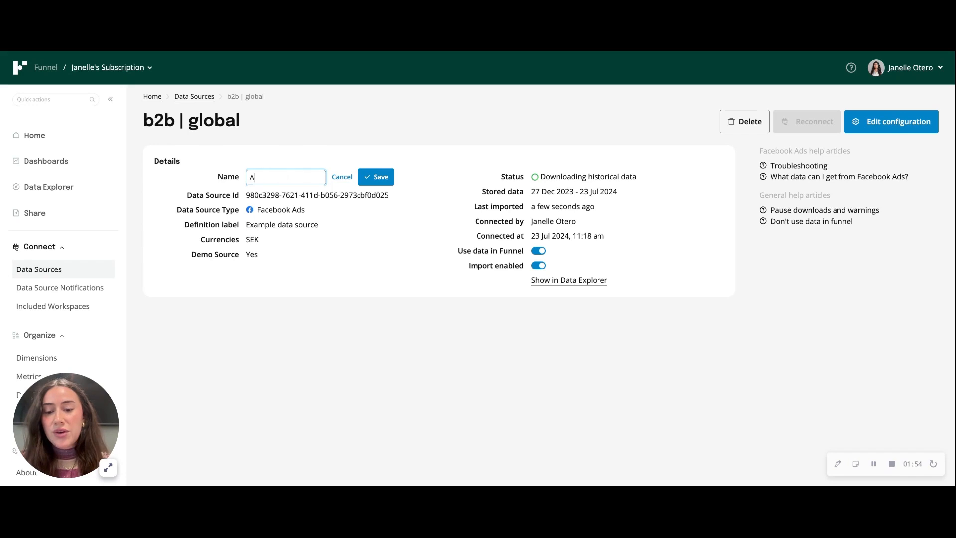
pyautogui.write('ge and gender')
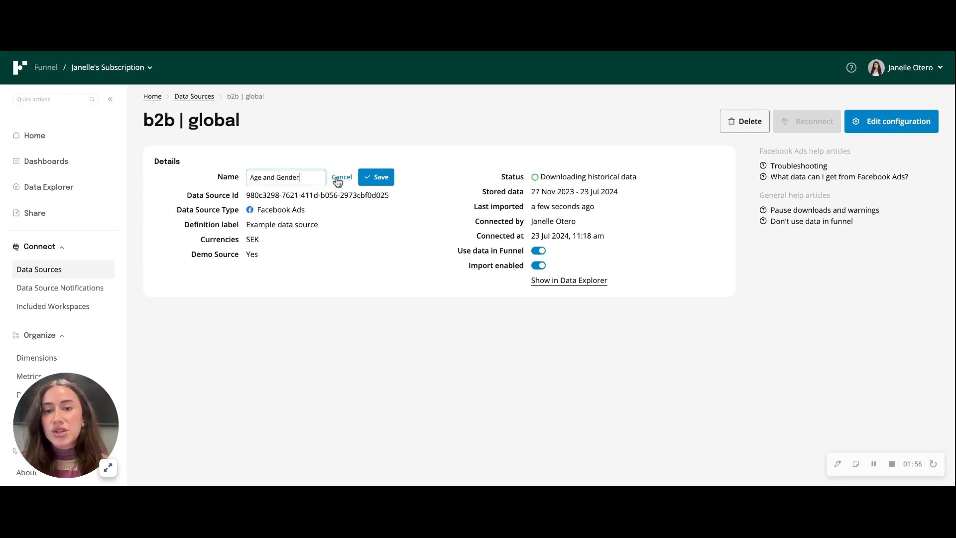
pyautogui.click(380, 182)
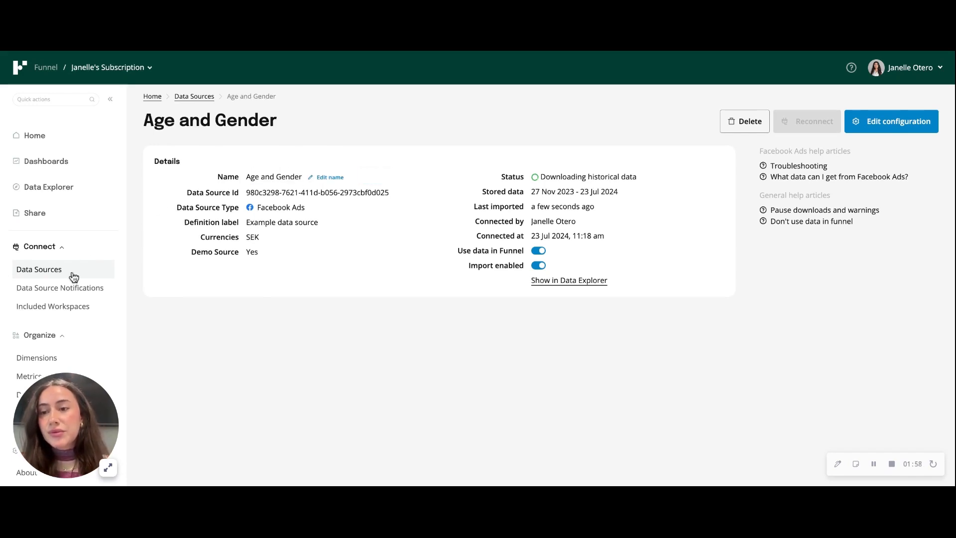
# Step: Open the other new b2b | global data source and rename it to Platform
pyautogui.click(76, 273)
pyautogui.click(219, 345)
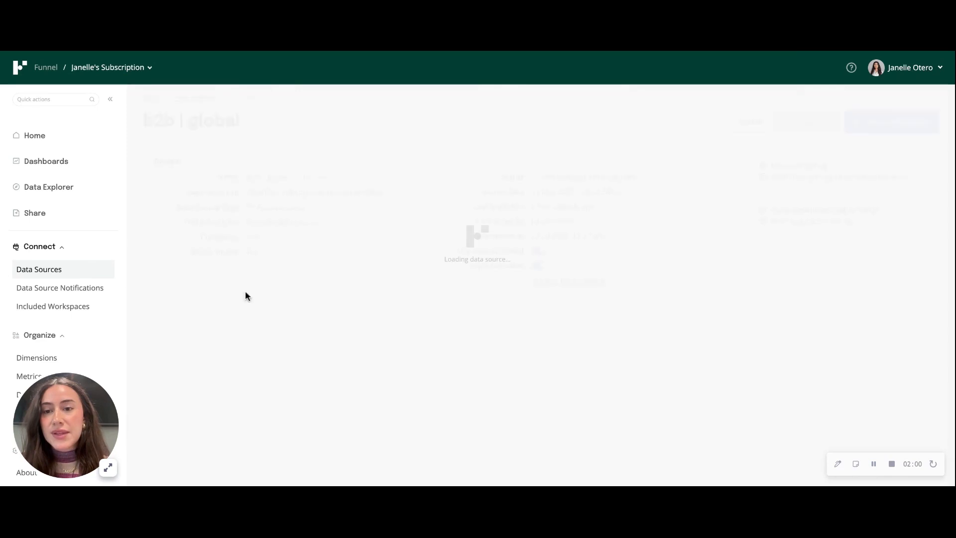
pyautogui.click(314, 177)
pyautogui.tripleClick(315, 177)
pyautogui.write('Platform')
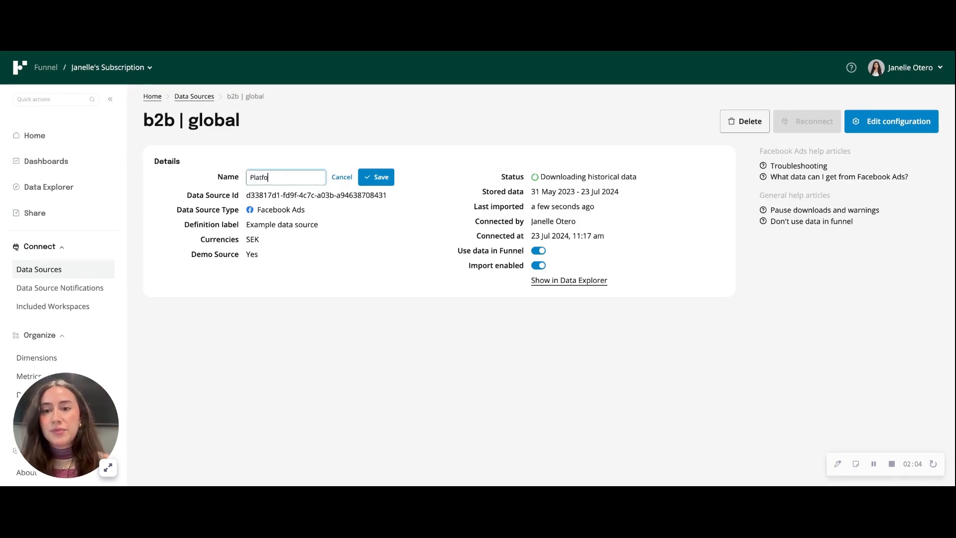
pyautogui.click(389, 180)
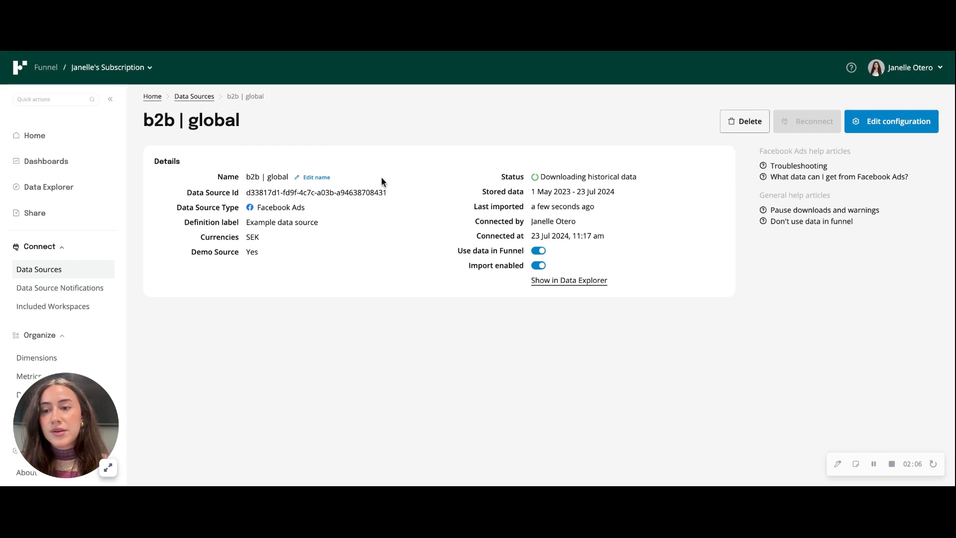
# Step: Open Data Explorer and expand the metrics warning to examine the double-counting details for the two sources
pyautogui.click(39, 272)
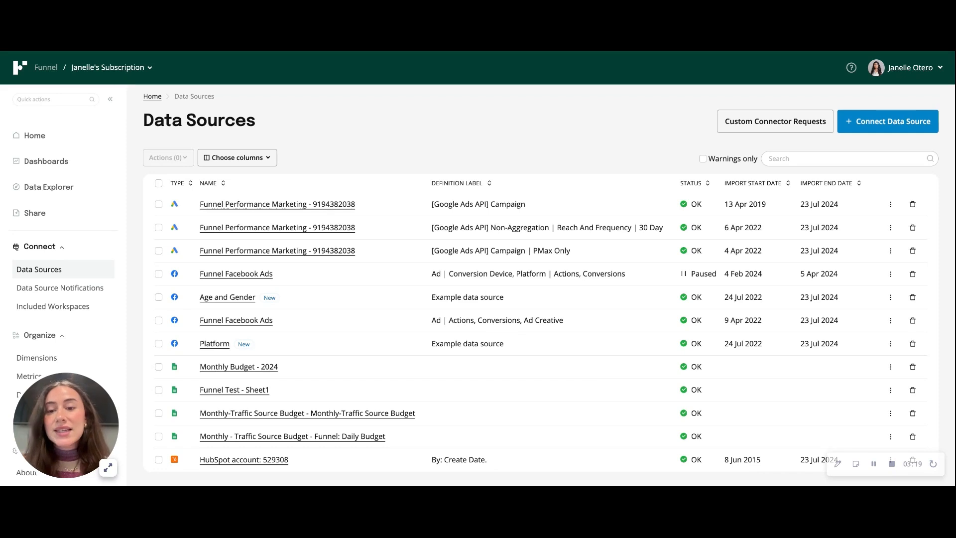
pyautogui.click(70, 192)
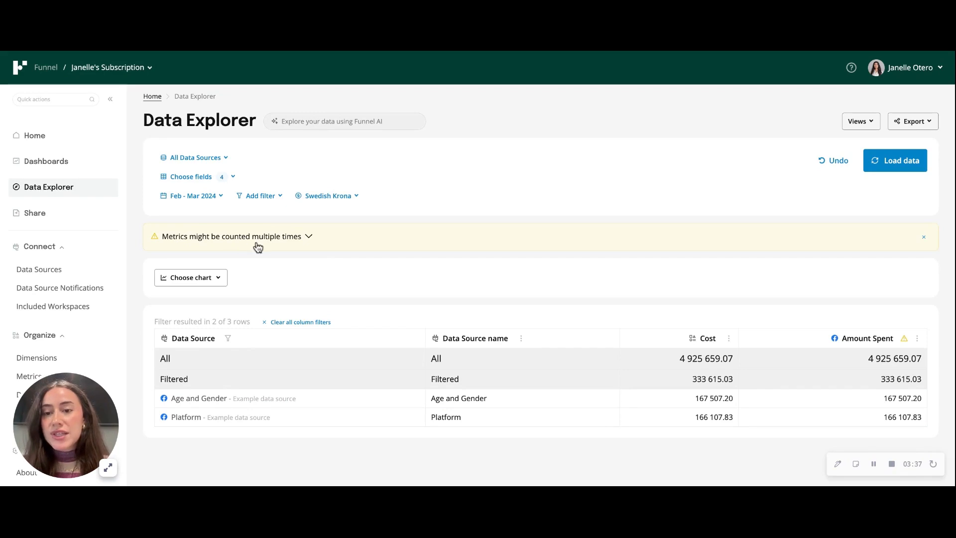
pyautogui.click(296, 239)
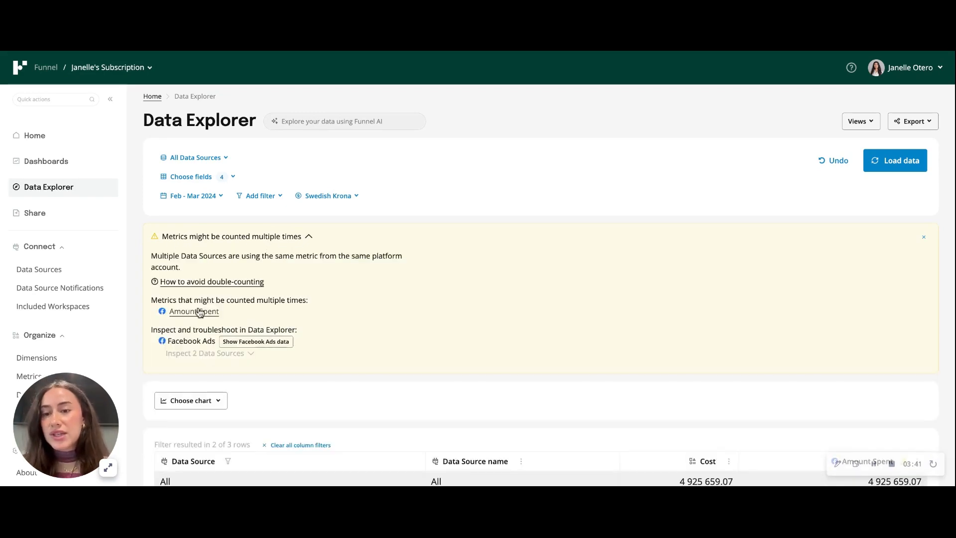
pyautogui.click(278, 237)
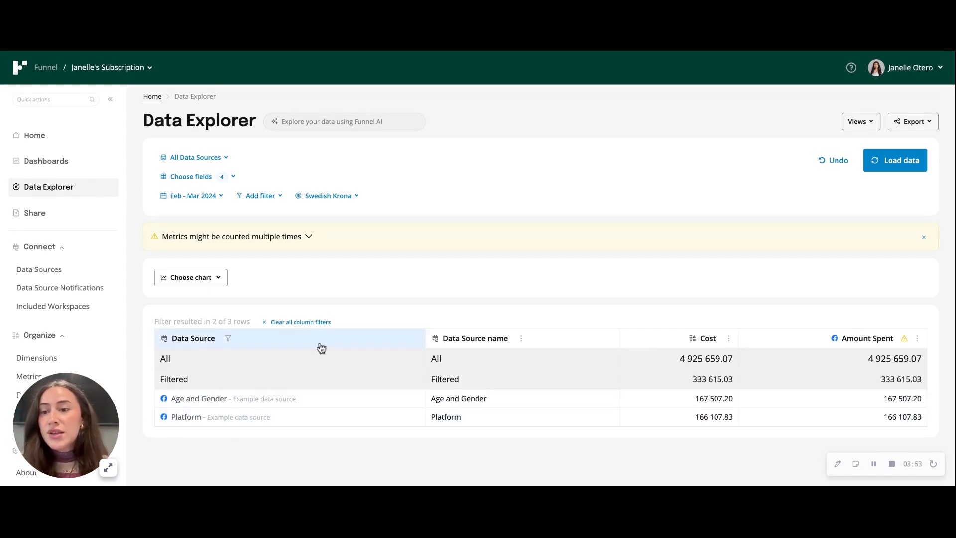
# Step: Start a new custom dimension from scratch and name it Deduplication
pyautogui.click(74, 357)
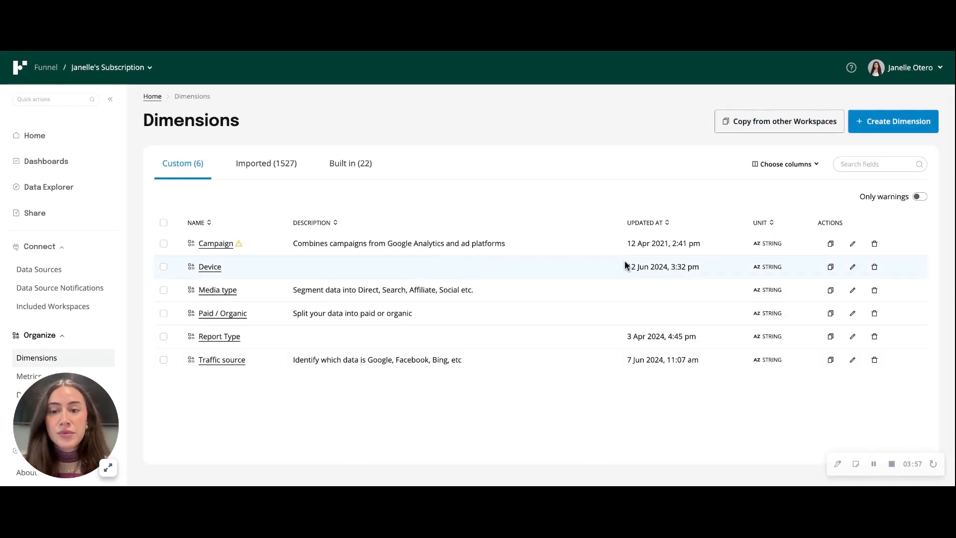
pyautogui.click(906, 126)
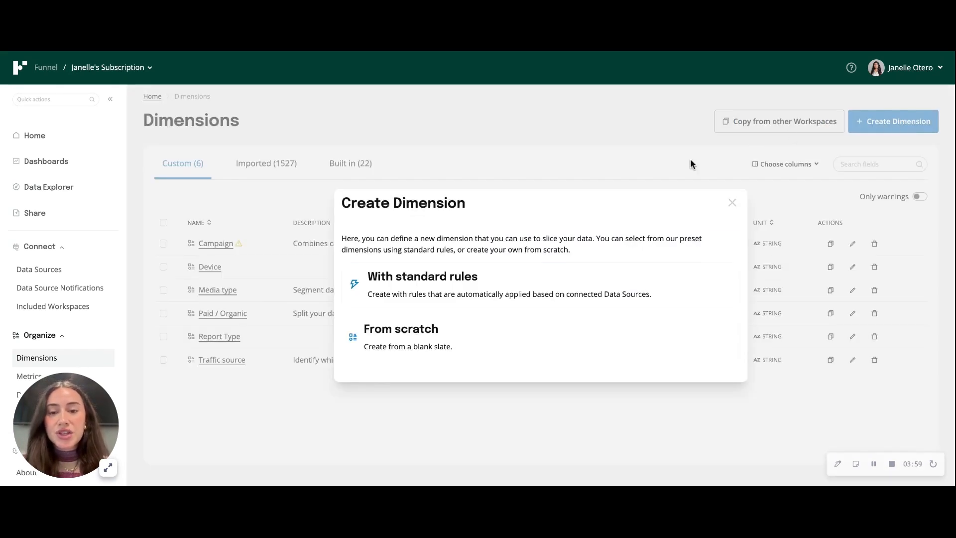
pyautogui.click(475, 344)
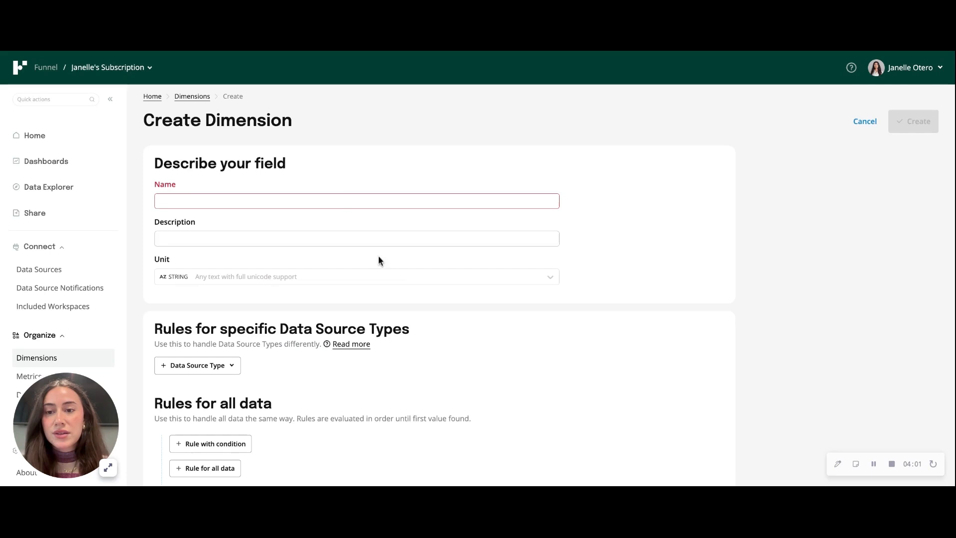
pyautogui.click(332, 198)
pyautogui.write('D')
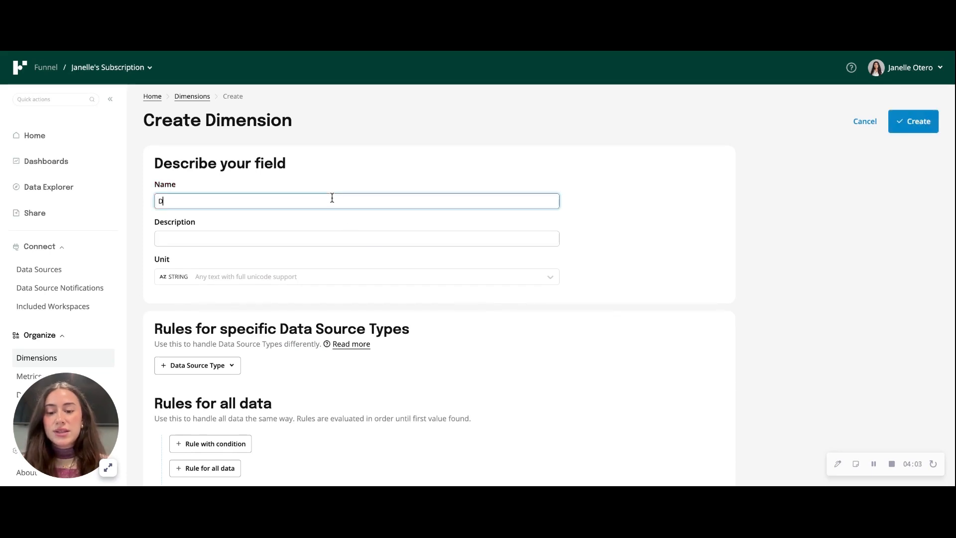
pyautogui.write('eduplication')
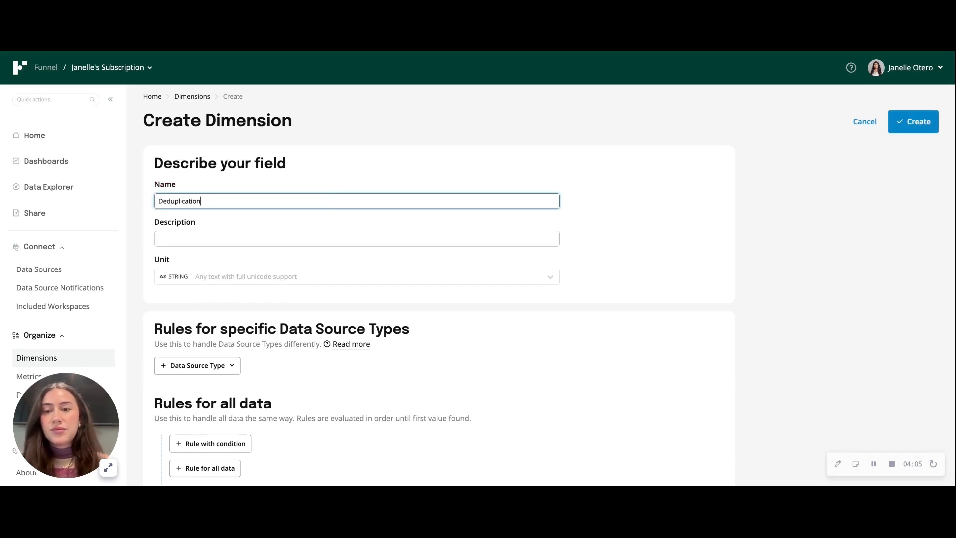
# Step: Add a conditional rule matching when Data Source name contains (ignore case) "age and gender"
pyautogui.scroll(-1, 474, 363)
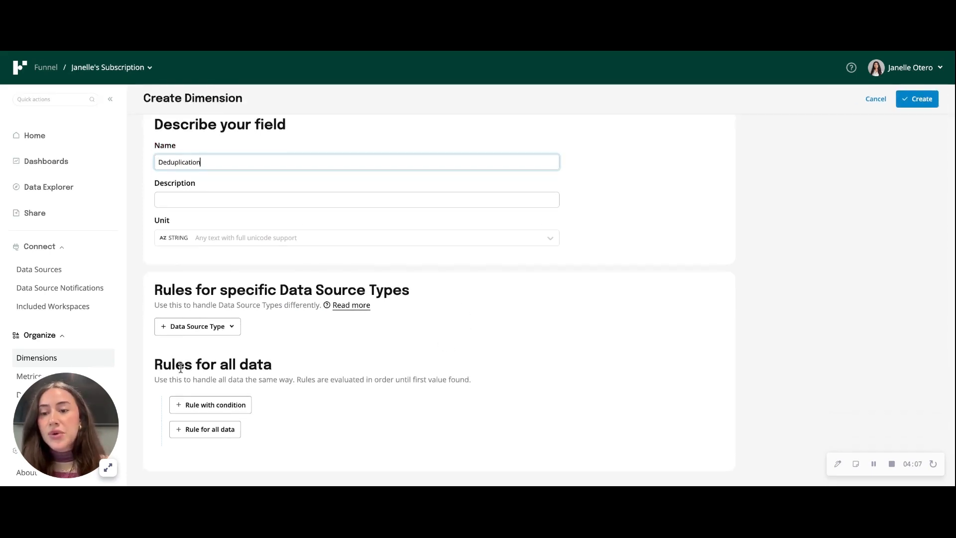
pyautogui.click(237, 405)
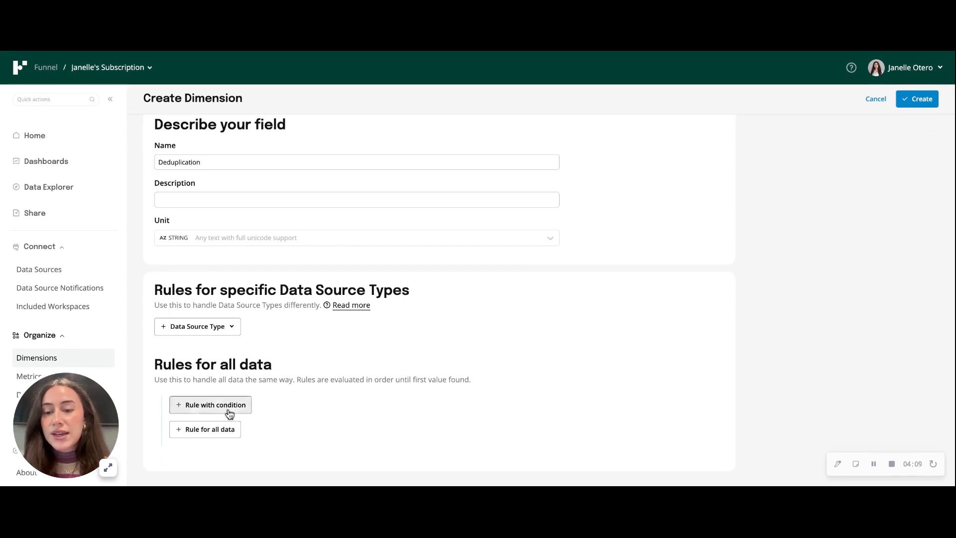
pyautogui.scroll(-1, 229, 413)
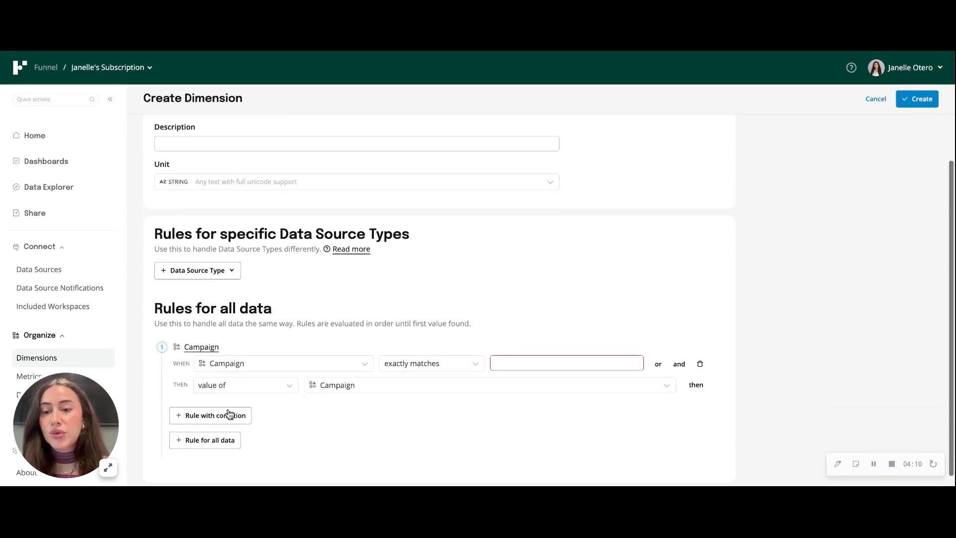
pyautogui.click(273, 367)
pyautogui.write('data source na')
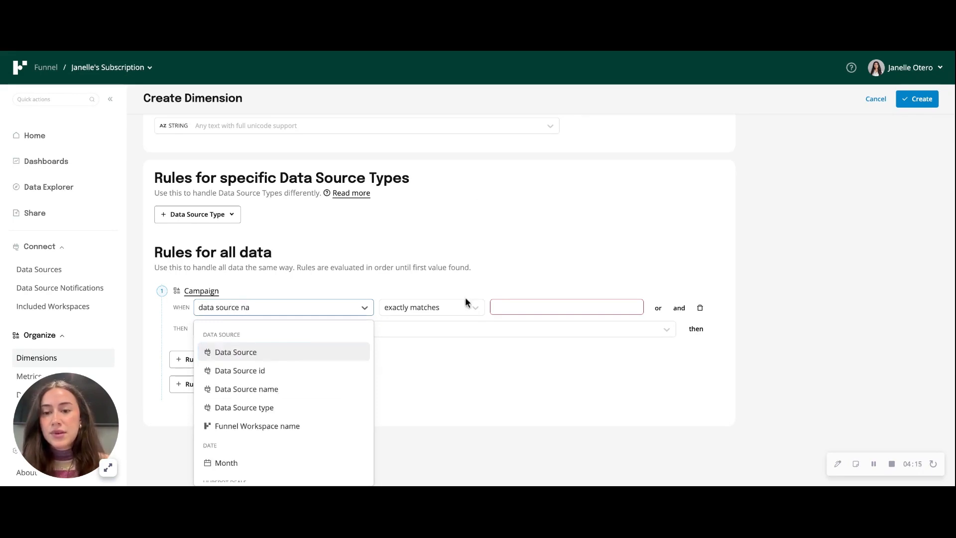
pyautogui.click(320, 389)
pyautogui.click(439, 352)
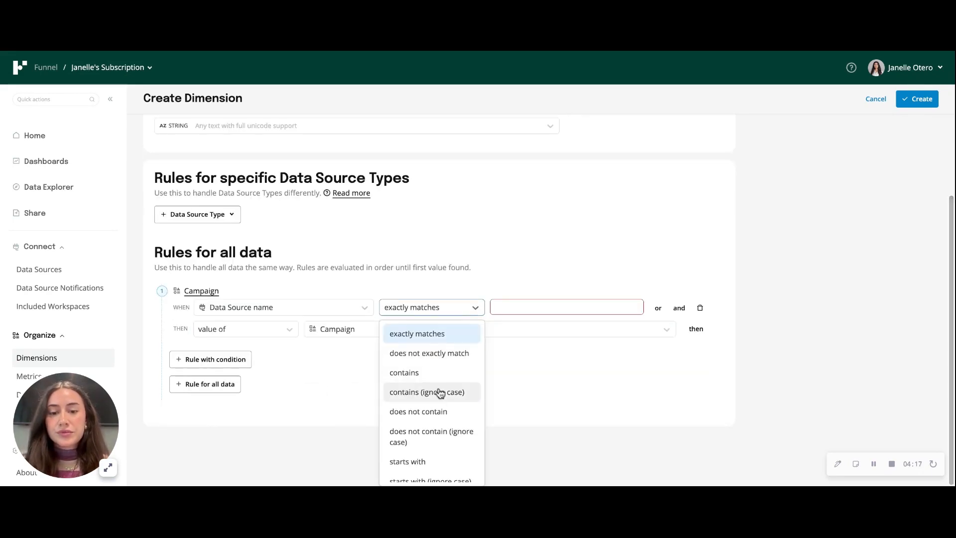
pyautogui.click(427, 392)
pyautogui.click(544, 351)
pyautogui.write('age and gender')
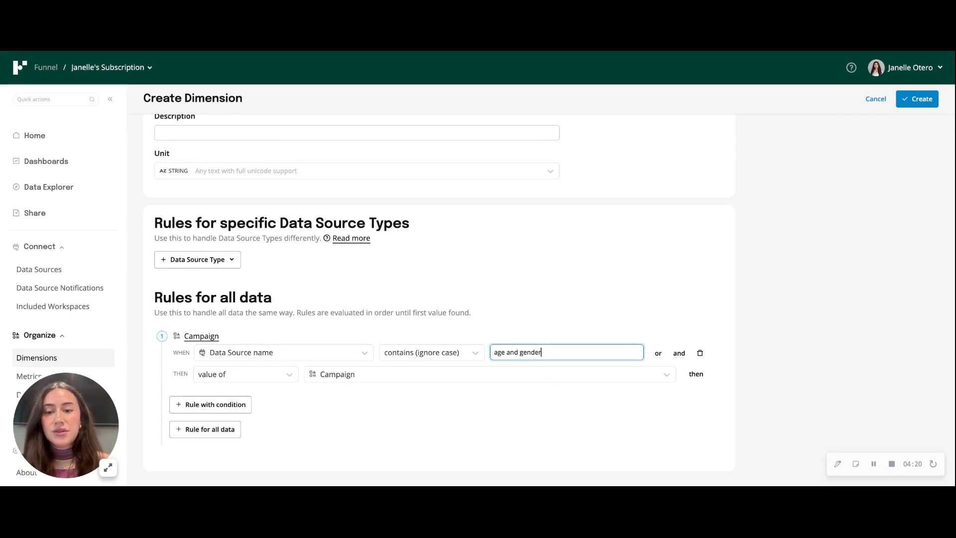
# Step: Make the first rule set the fixed value Age and Gender
pyautogui.click(243, 376)
pyautogui.click(240, 397)
pyautogui.click(348, 377)
pyautogui.write('Age and Gender')
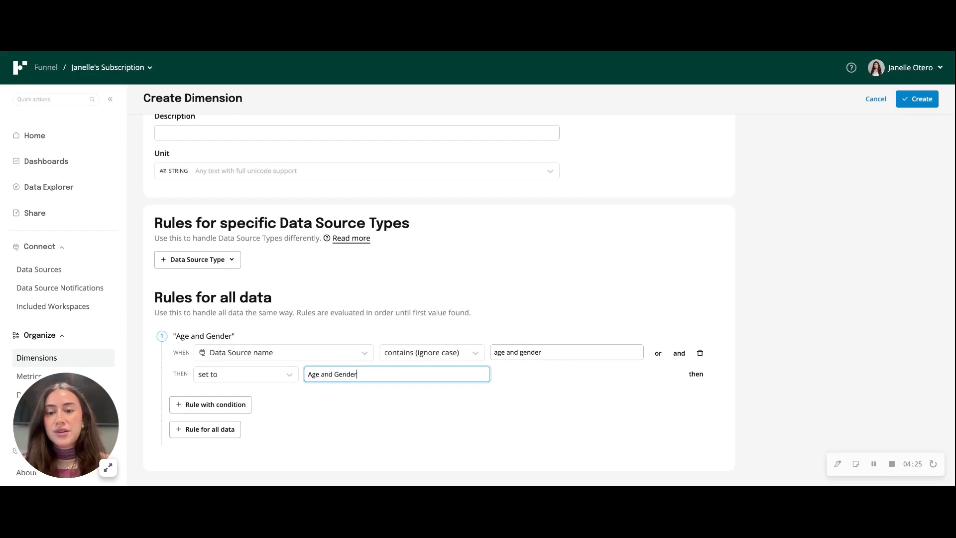
# Step: Add a second rule setting Platform when Data Source name contains "platform", then create the dimension
pyautogui.click(228, 403)
pyautogui.click(522, 420)
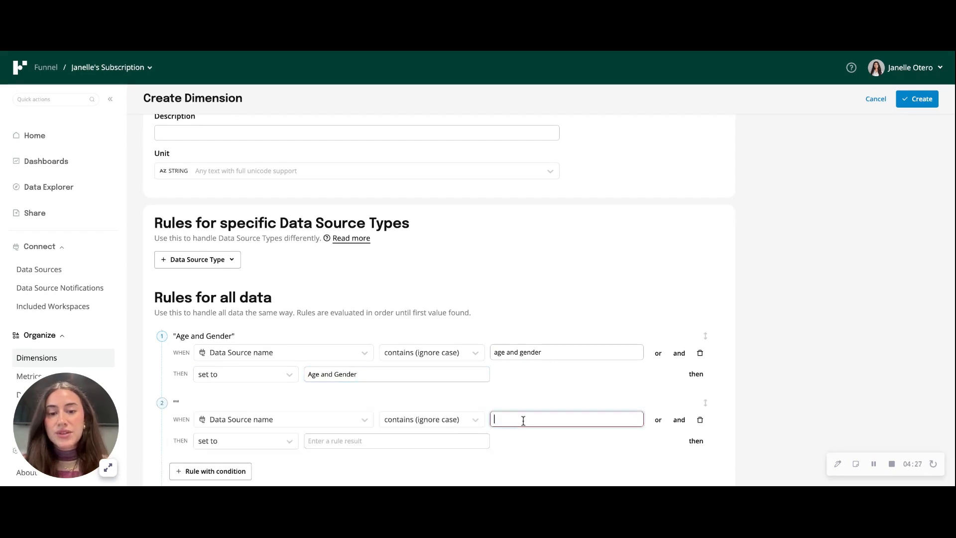
pyautogui.write('platform')
pyautogui.click(375, 445)
pyautogui.write('Platform')
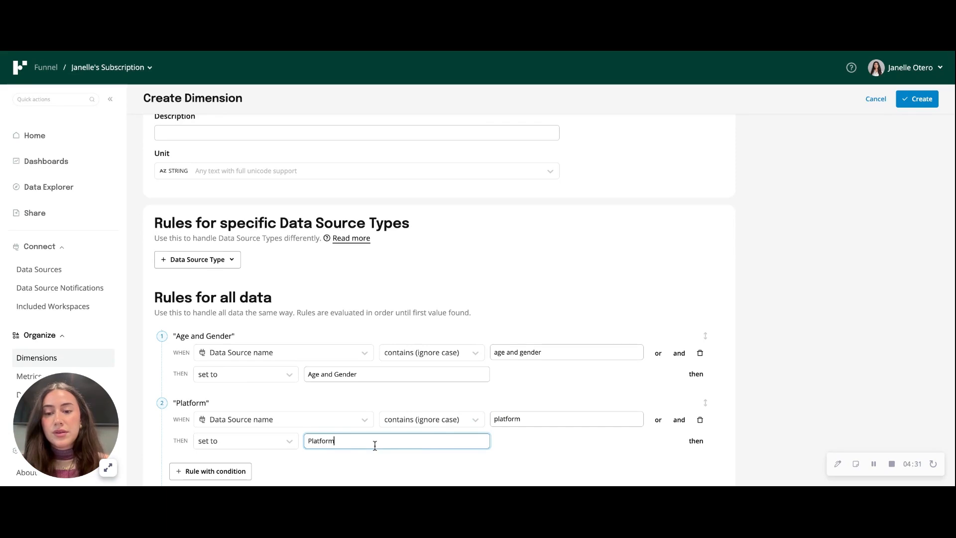
pyautogui.click(920, 99)
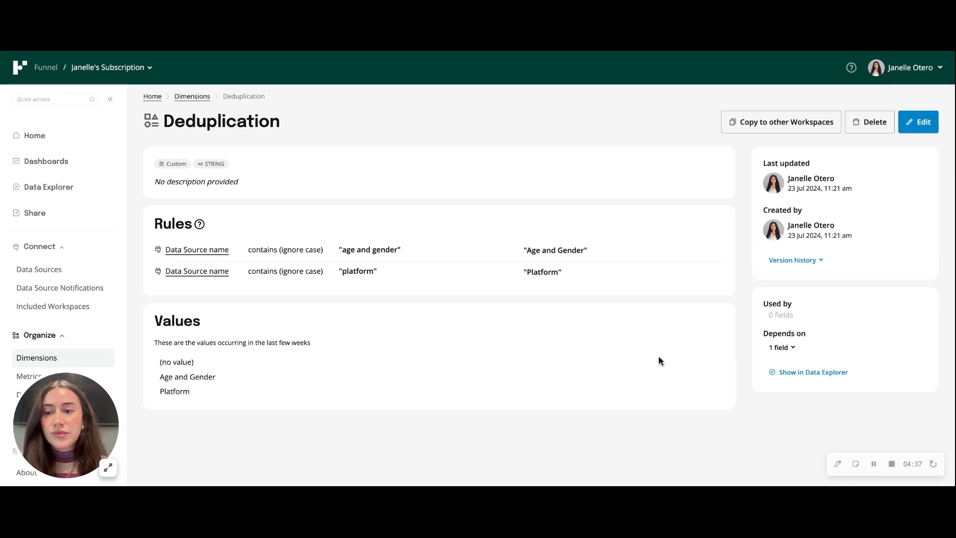
# Step: Add the Deduplication dimension as the first field in Data Explorer and load the data
pyautogui.click(55, 189)
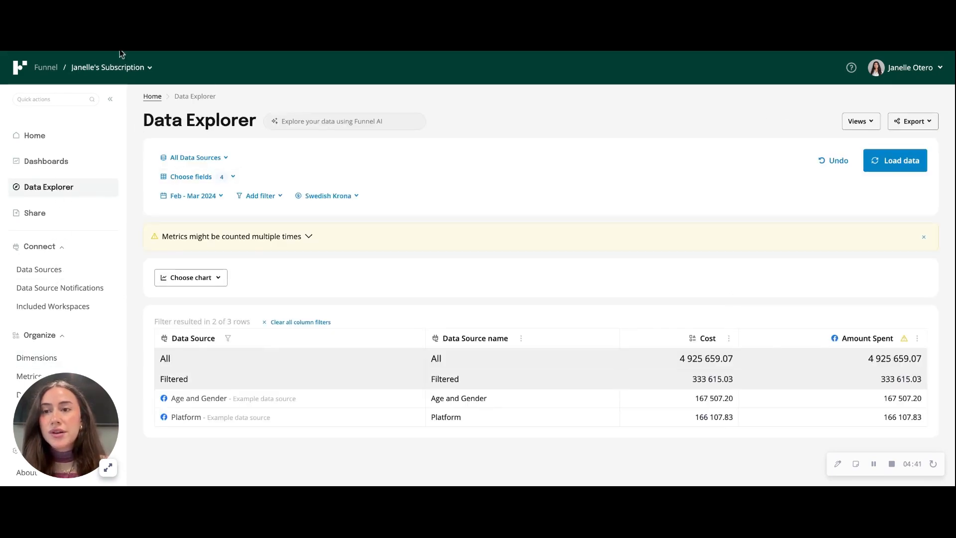
pyautogui.press('super+r')
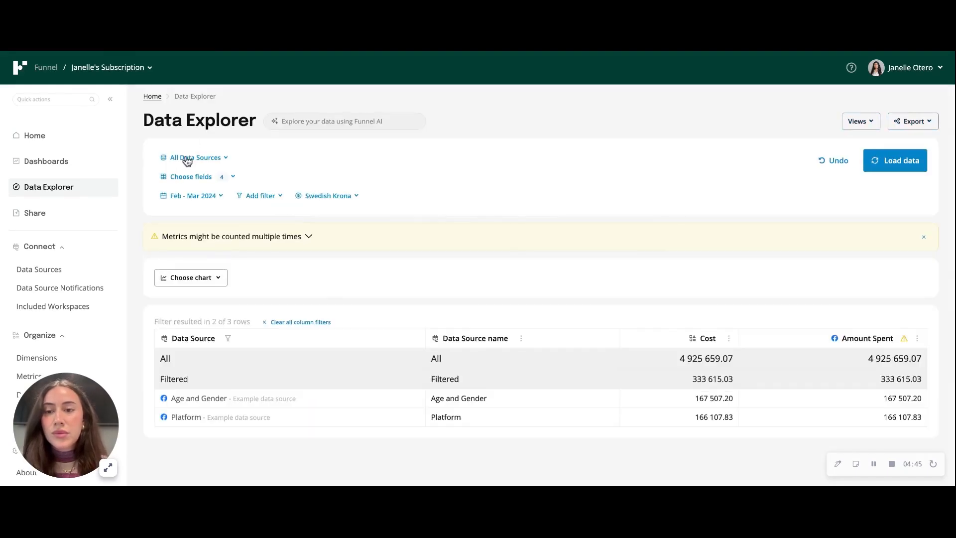
pyautogui.click(189, 177)
pyautogui.click(219, 209)
pyautogui.write('dedu')
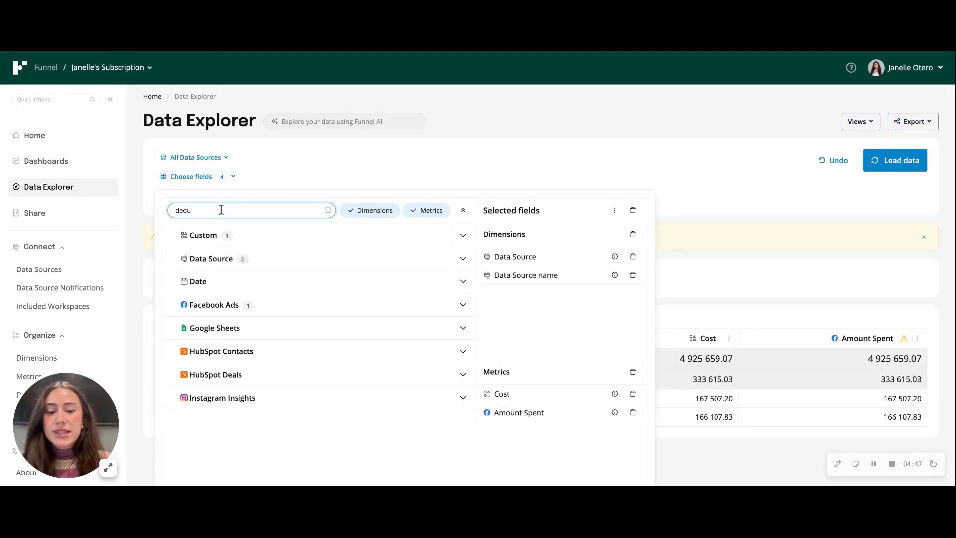
pyautogui.write('plic')
pyautogui.click(229, 246)
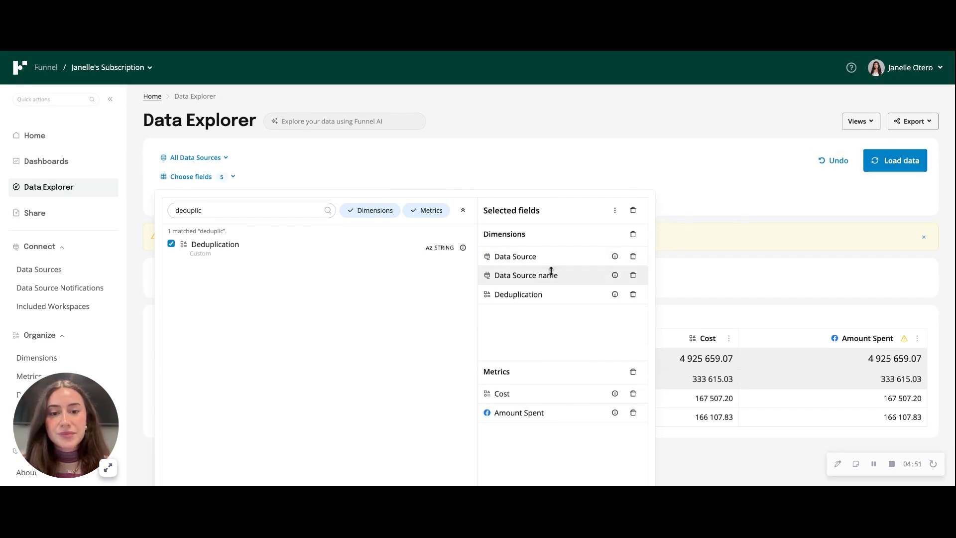
pyautogui.moveTo(546, 292); pyautogui.dragTo(542, 256)
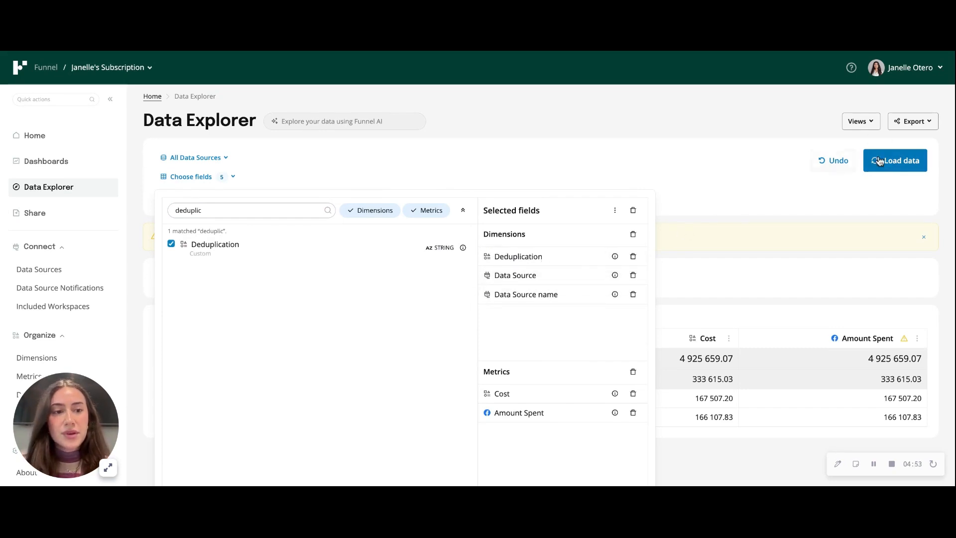
pyautogui.click(876, 161)
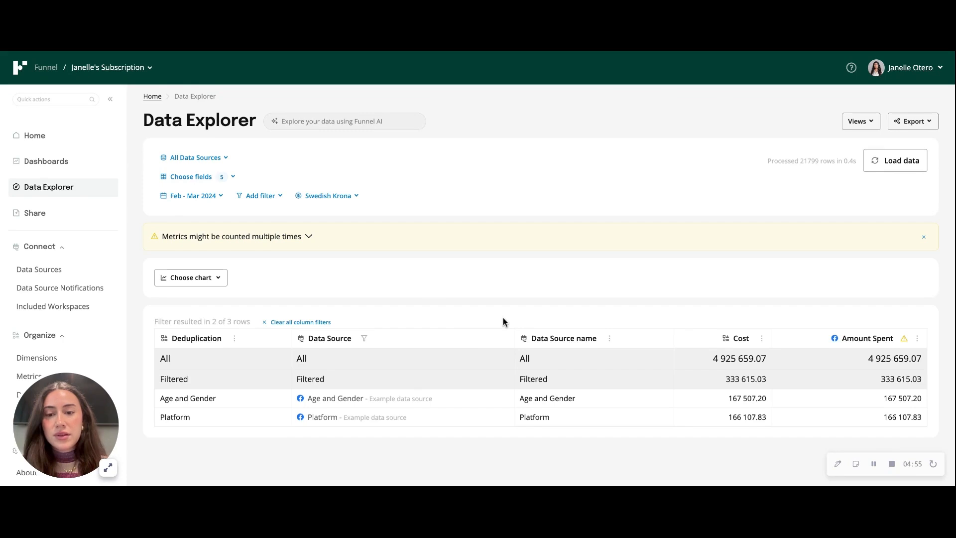
# Step: Filter the Deduplication column to keep only the Platform value
pyautogui.scroll(-1, 503, 321)
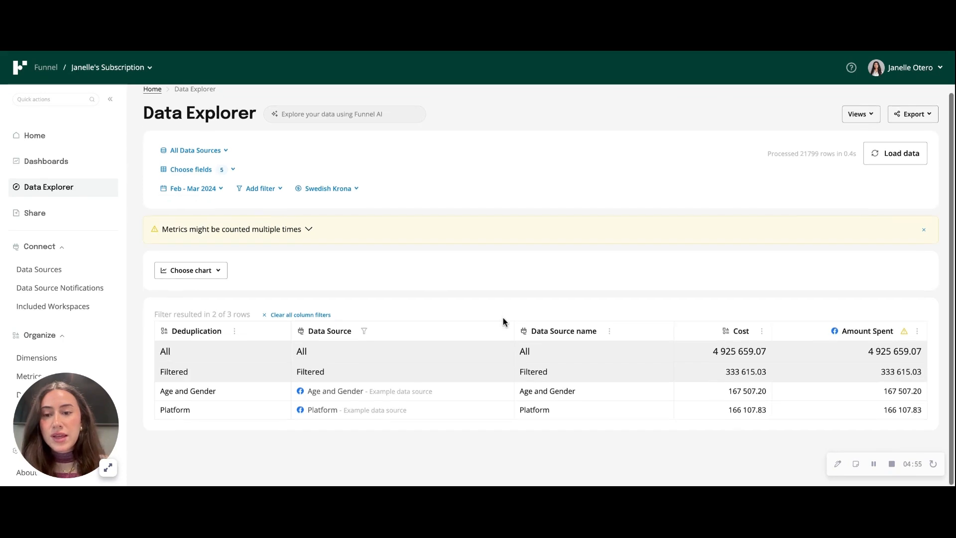
pyautogui.click(228, 334)
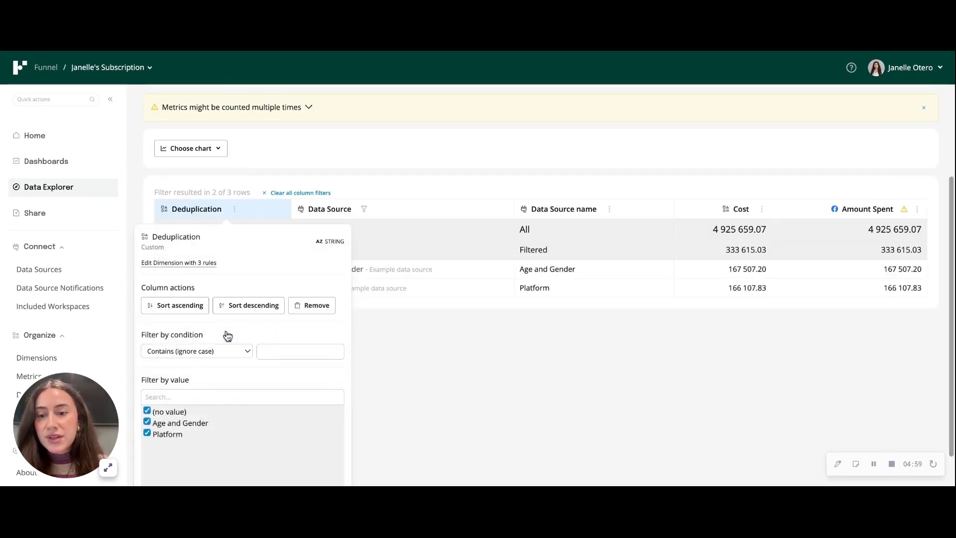
pyautogui.click(174, 413)
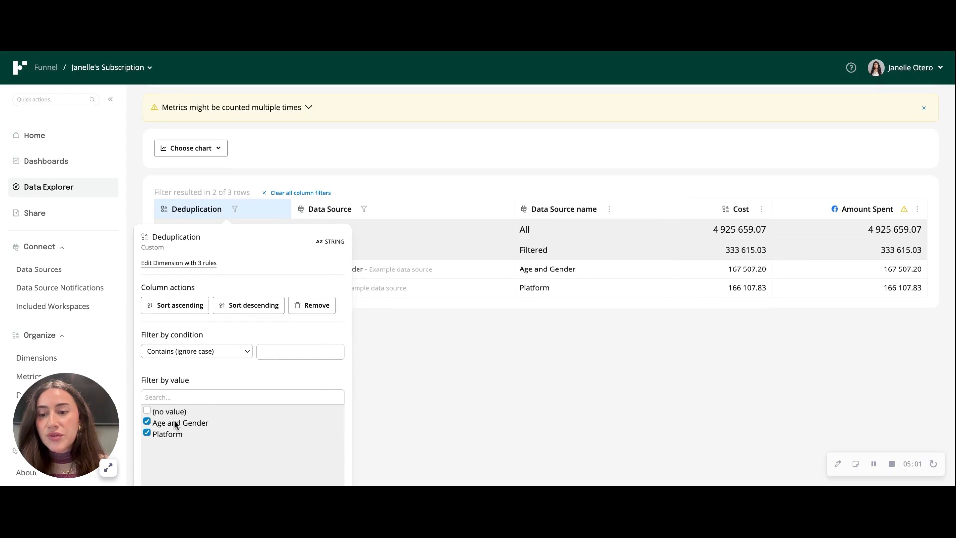
pyautogui.click(175, 424)
pyautogui.click(481, 406)
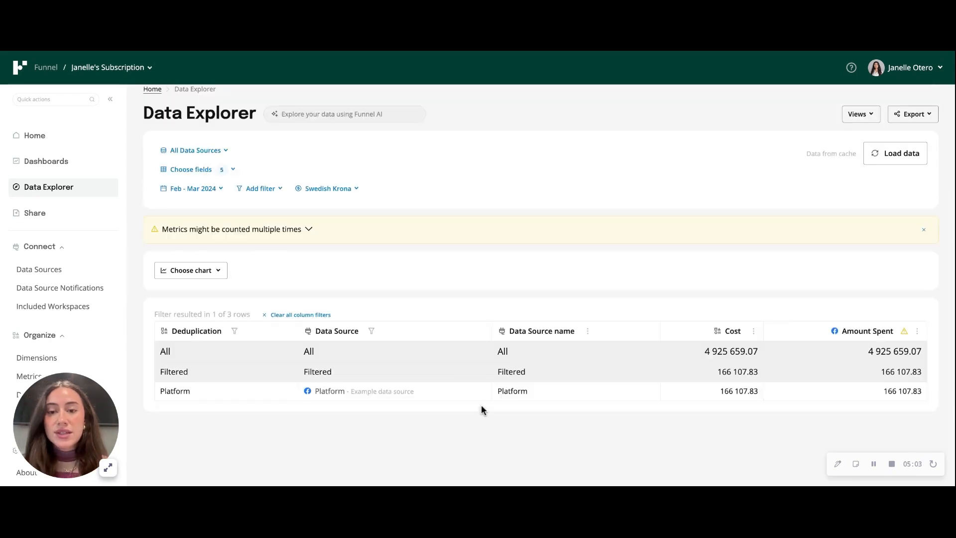